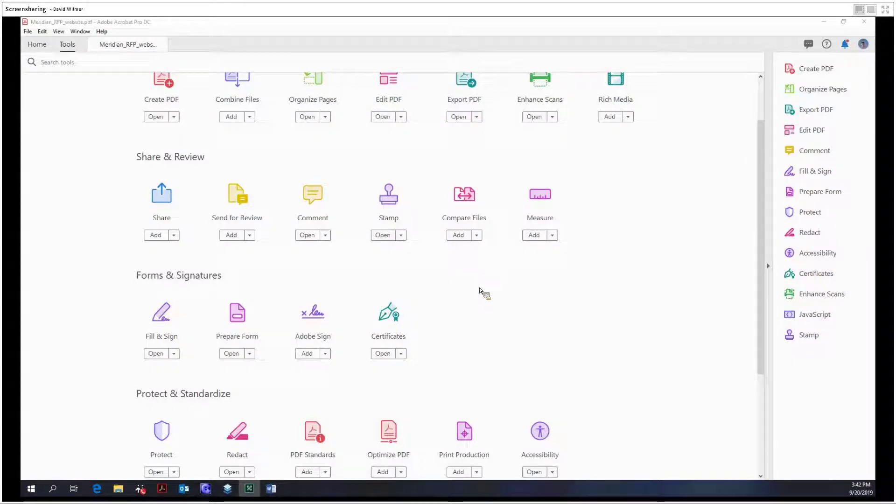
- Bring Acrobat forward and open the Certificates tool for Meridian_RFP_website.pdf
click(488, 310)
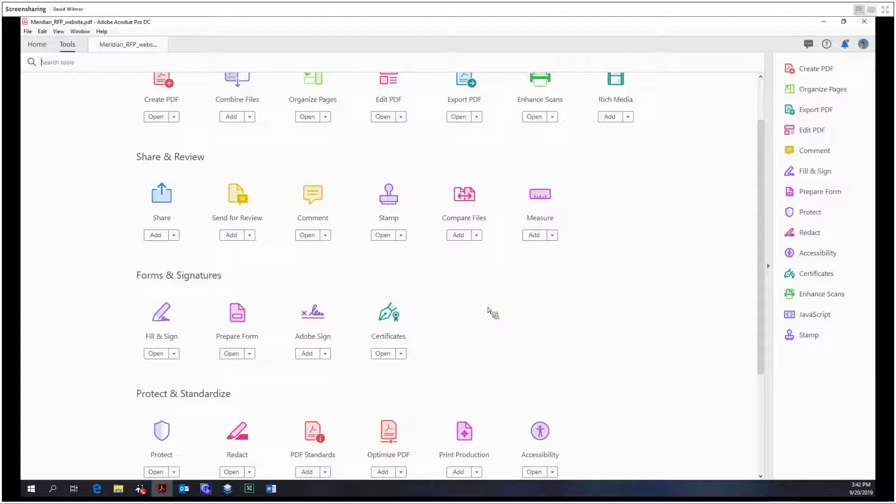
click(391, 319)
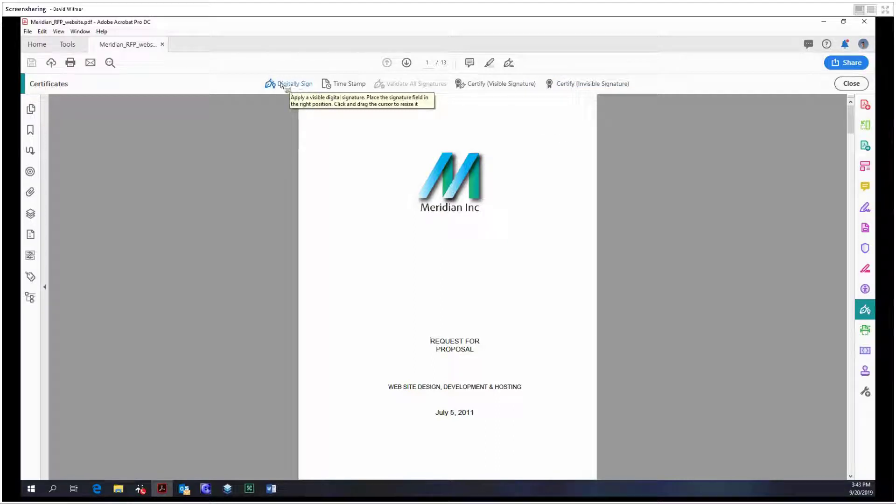
- Draw a digital signature area below the Meridian logo and pick the existing digital ID
click(279, 85)
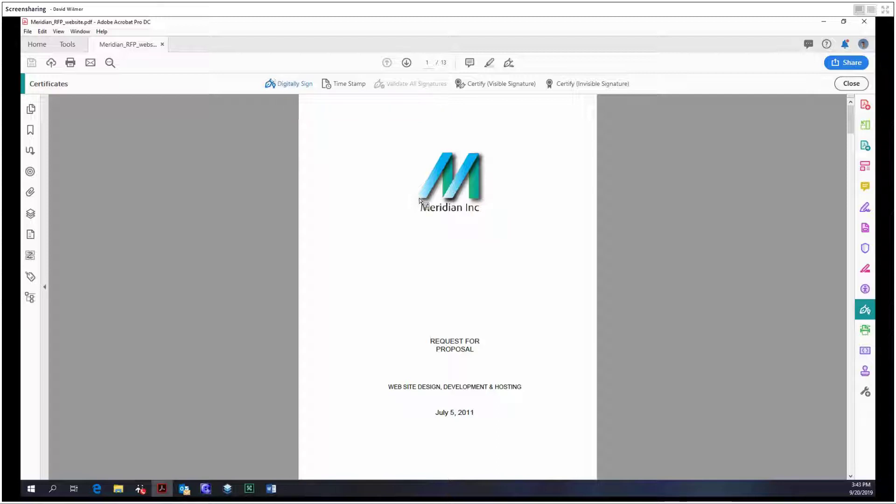
mouse_move(337, 224)
mouse_down()
mouse_move(480, 266)
mouse_move(473, 259)
mouse_up()
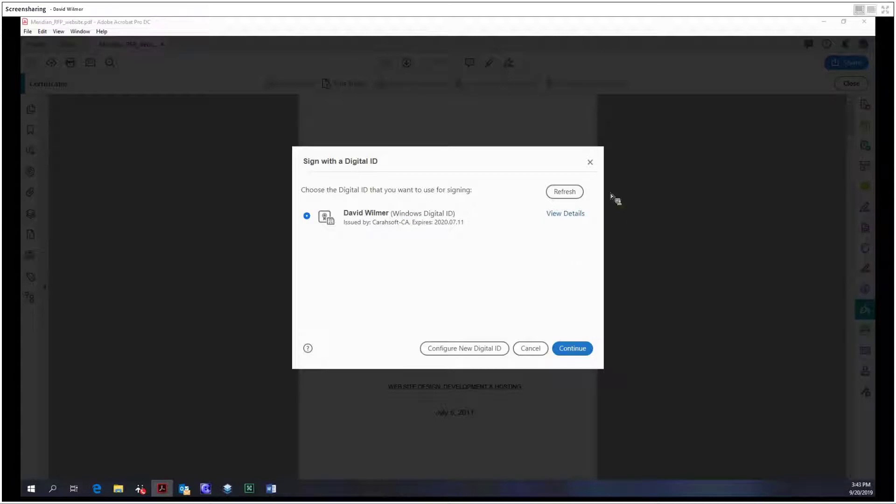
click(462, 215)
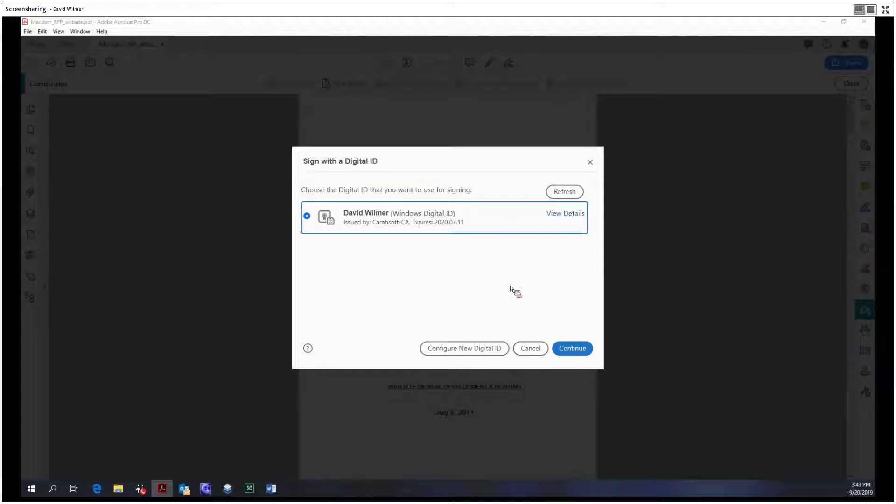
- Choose the Windows digital ID for signing, skipping setup of a new ID
click(462, 355)
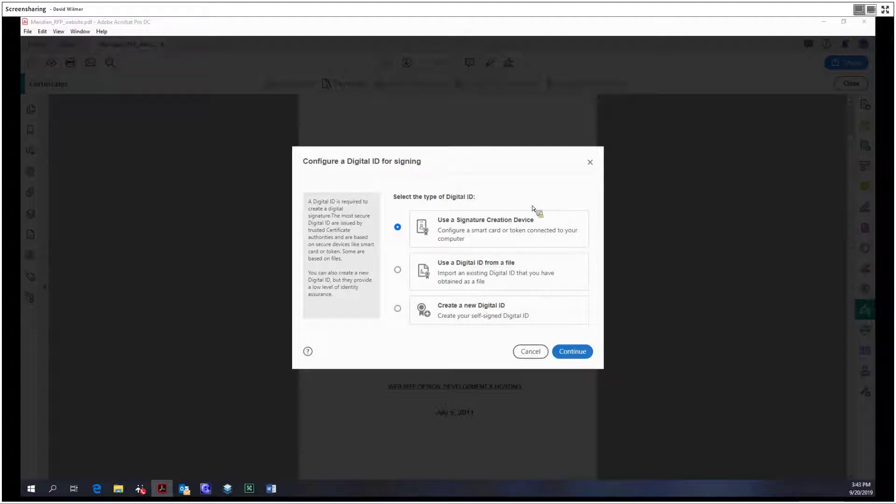
click(531, 353)
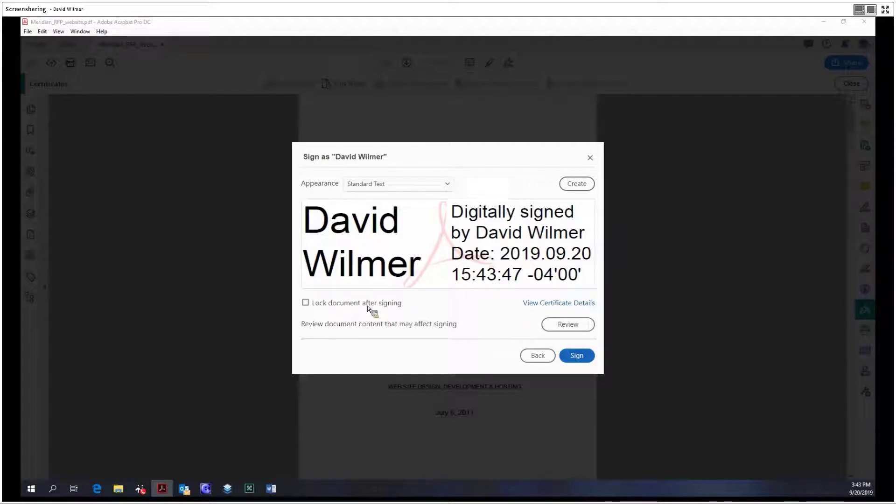
click(306, 303)
click(306, 303)
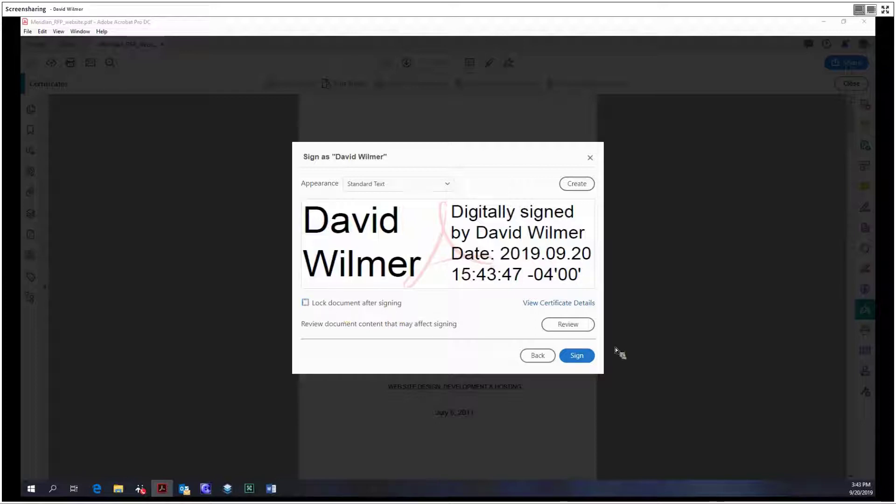
- Sign page 1, save it as Meridian_RFP_website digisign.pdf, and open time stamp server settings
click(578, 355)
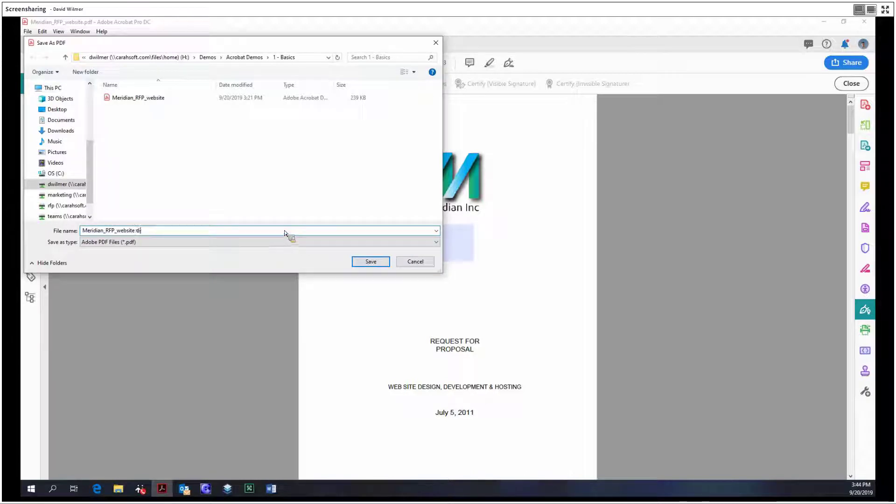
key(Return)
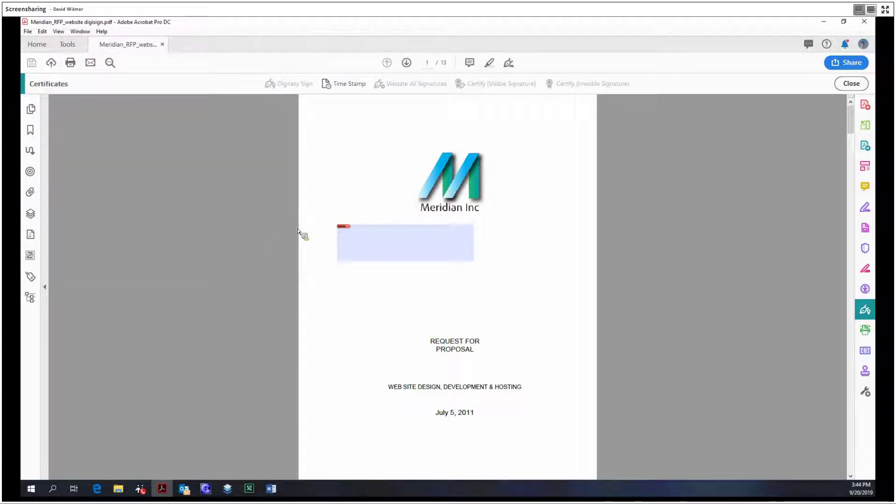
click(352, 87)
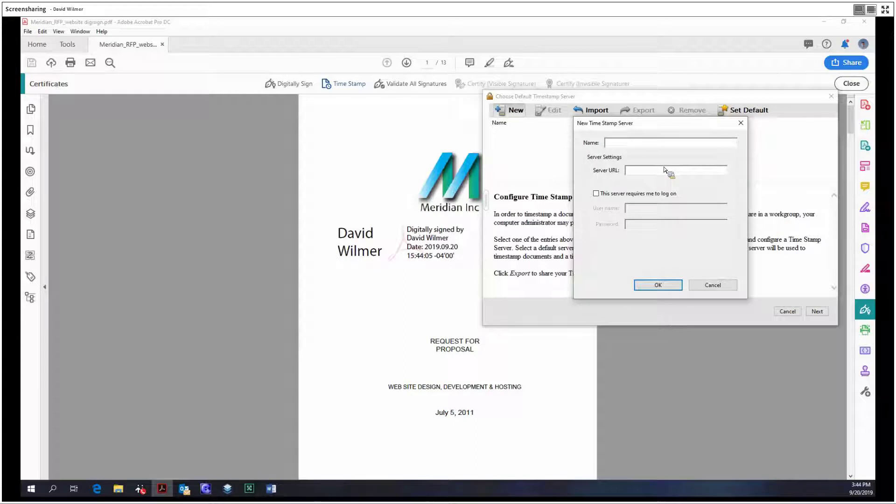
click(740, 123)
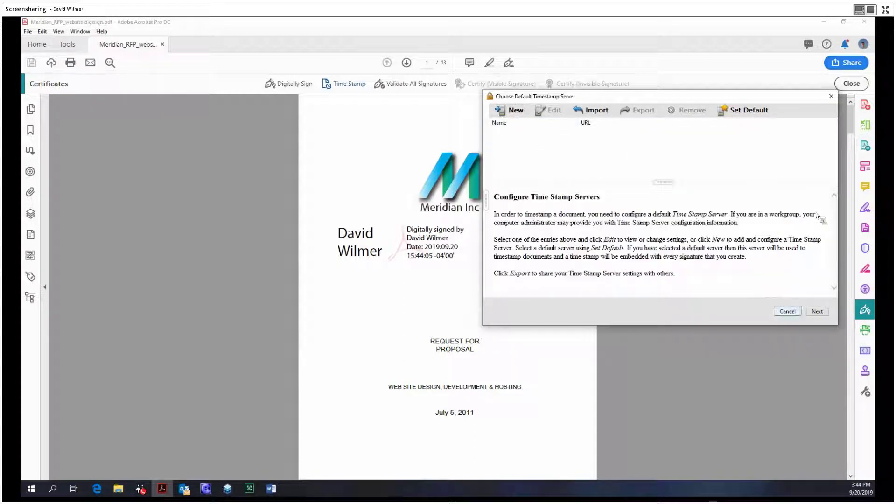
click(832, 96)
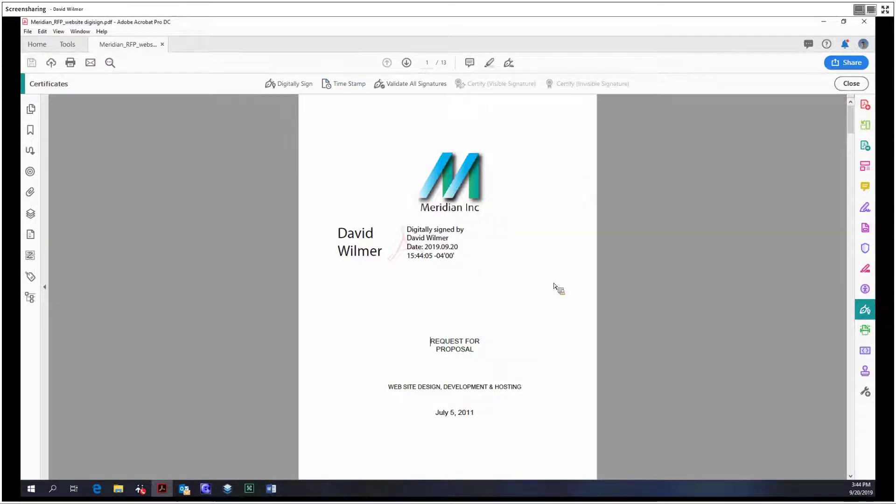
- Validate all signatures in the signed RFP and dismiss the completion message
click(397, 89)
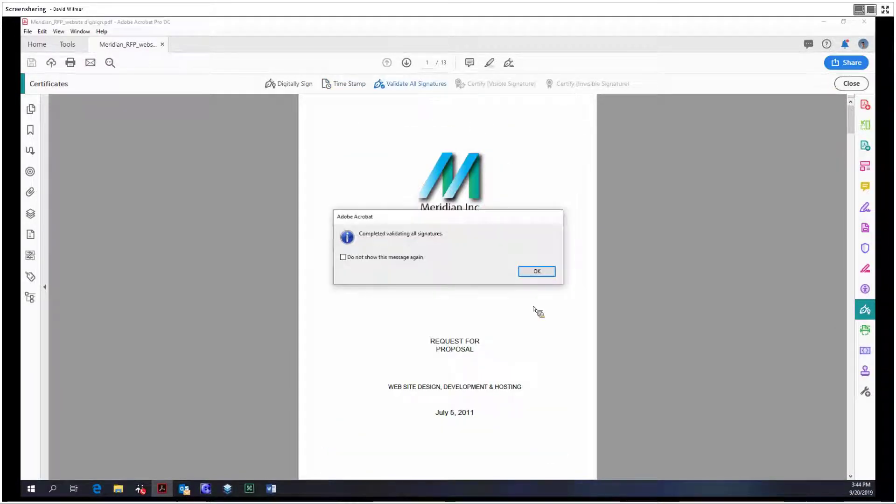
click(541, 274)
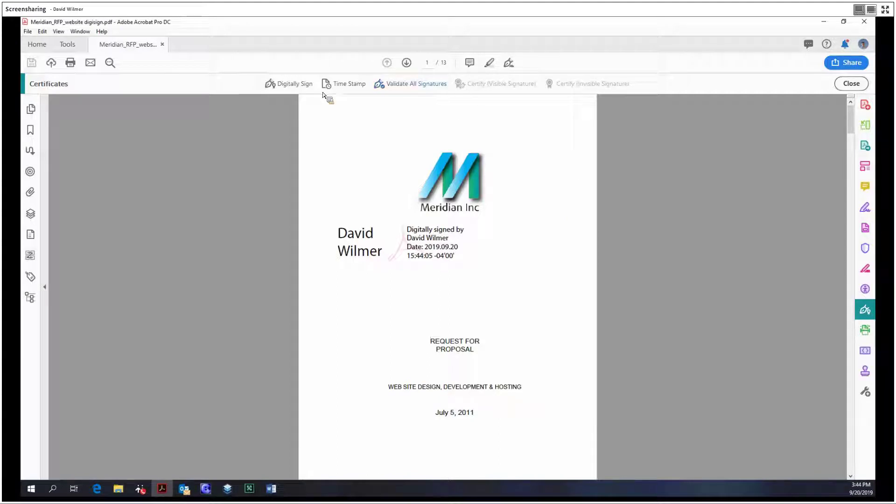
- Sign above the proposal title and save as Meridian_RFP_website digisignasdf.pdf
click(290, 84)
drag(352, 286, 508, 321)
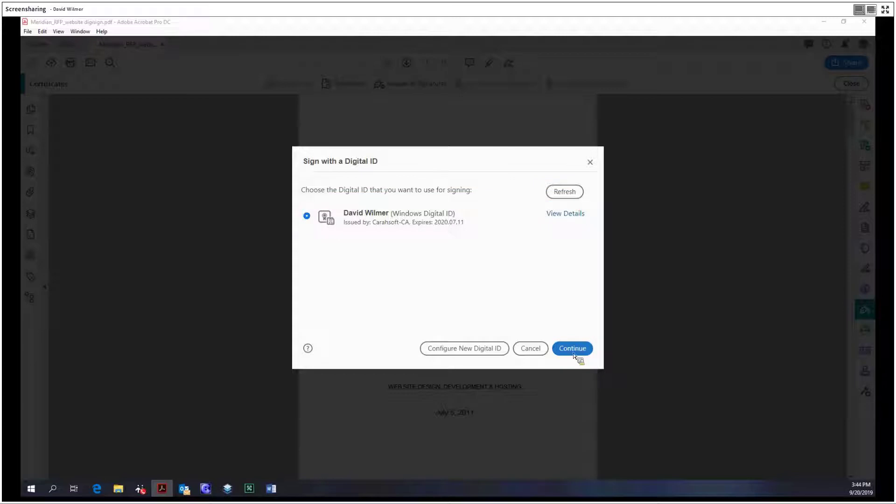
click(575, 354)
click(566, 357)
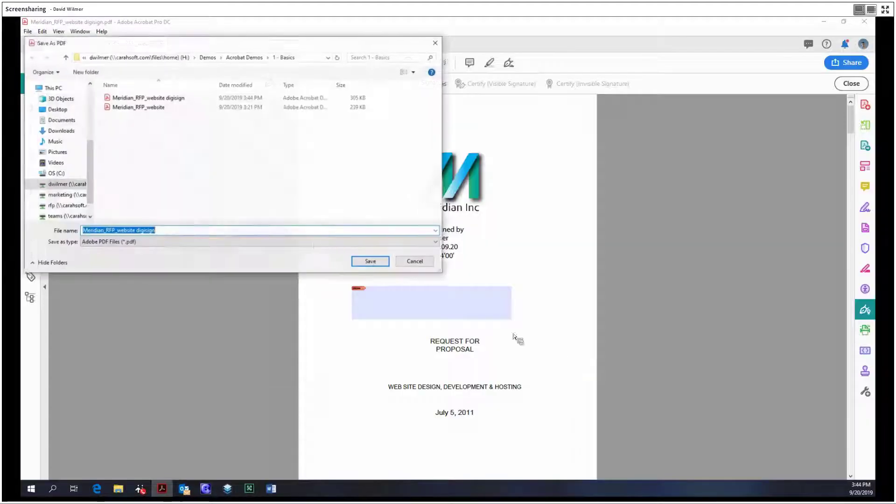
click(319, 235)
text(asdf)
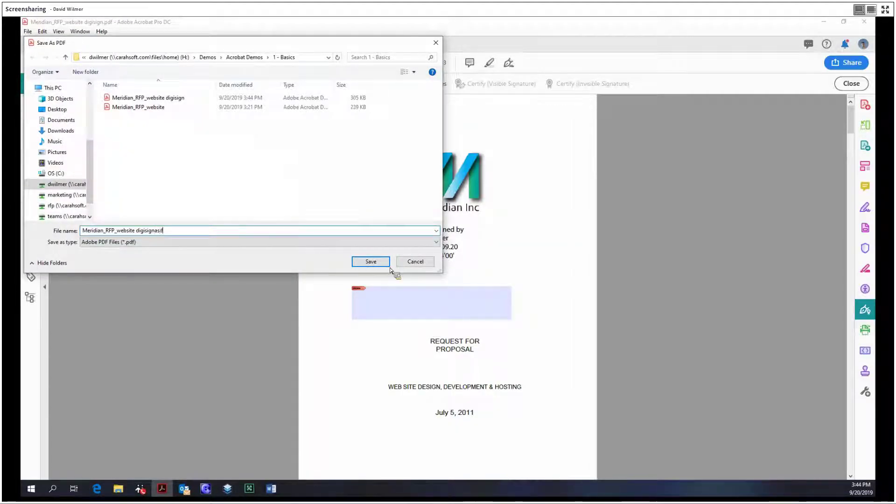
click(371, 261)
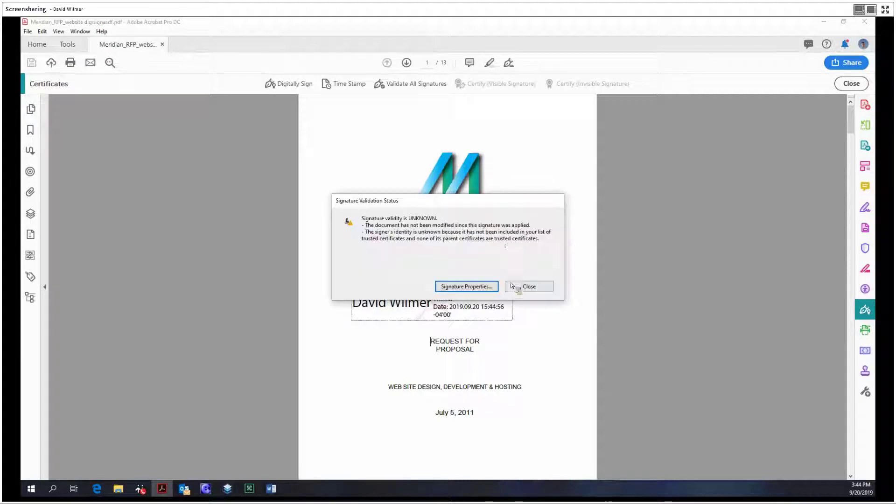
- Close the status message and signed copy, then reopen the original Meridian_RFP_website from Recent
click(517, 286)
click(162, 44)
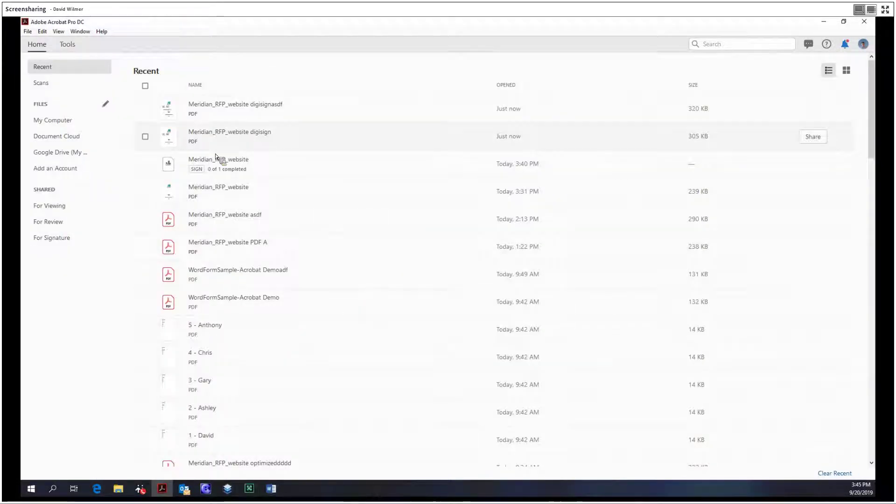
double_click(233, 196)
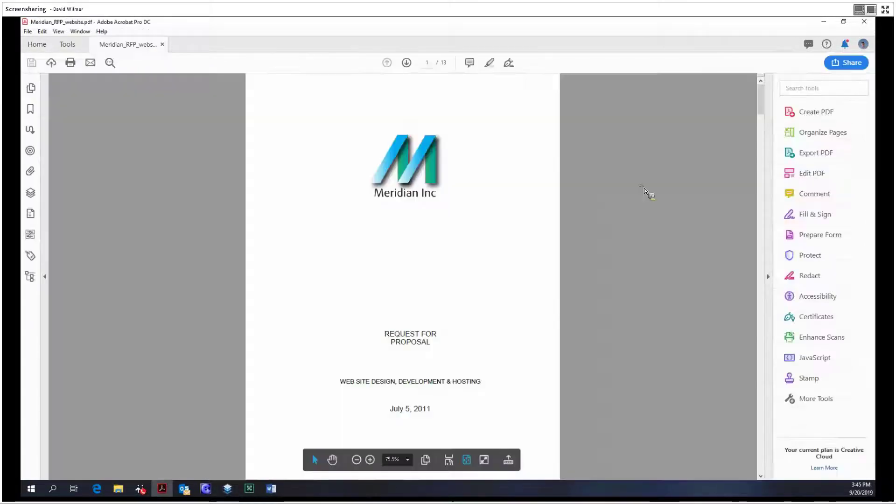
- Open Certificates from the right-hand Tools pane for the unsigned RFP
click(817, 316)
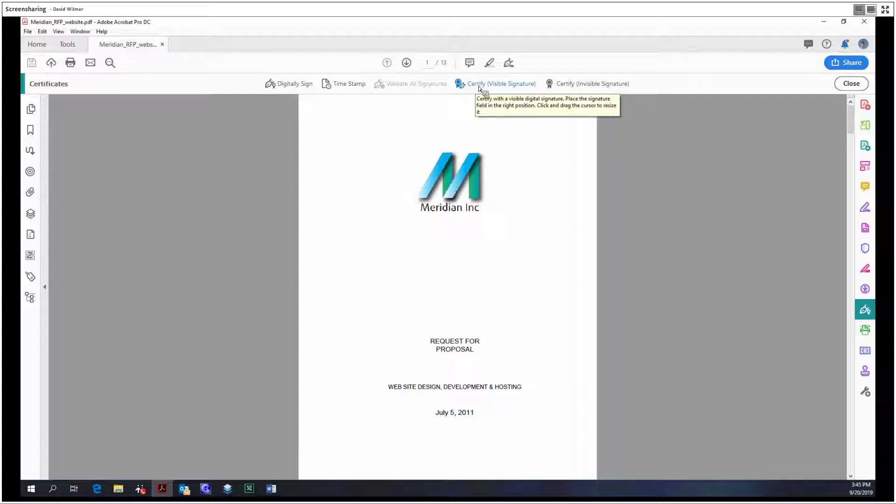
- Certify the RFP with a visible signature drawn below the Meridian logo using the chosen digital ID
click(479, 87)
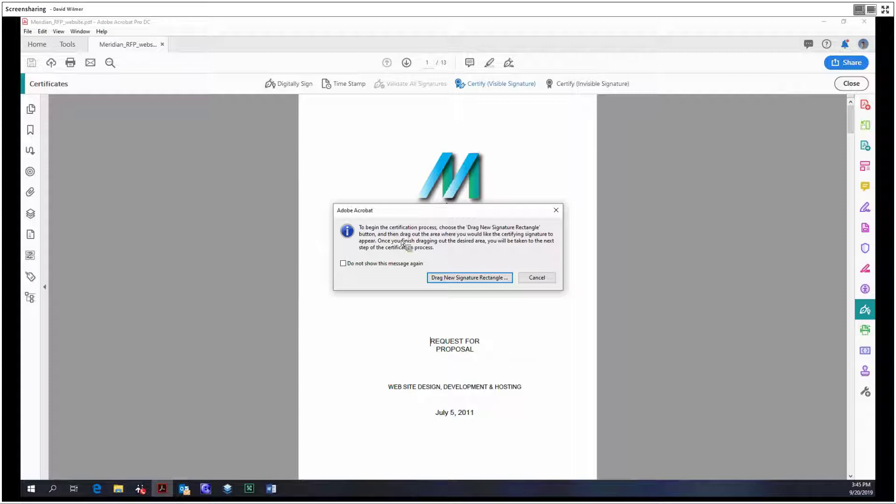
click(466, 276)
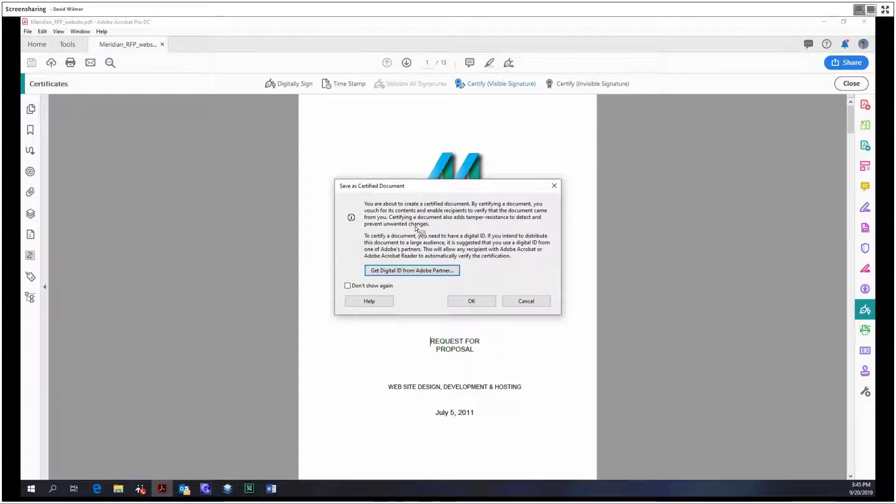
click(473, 300)
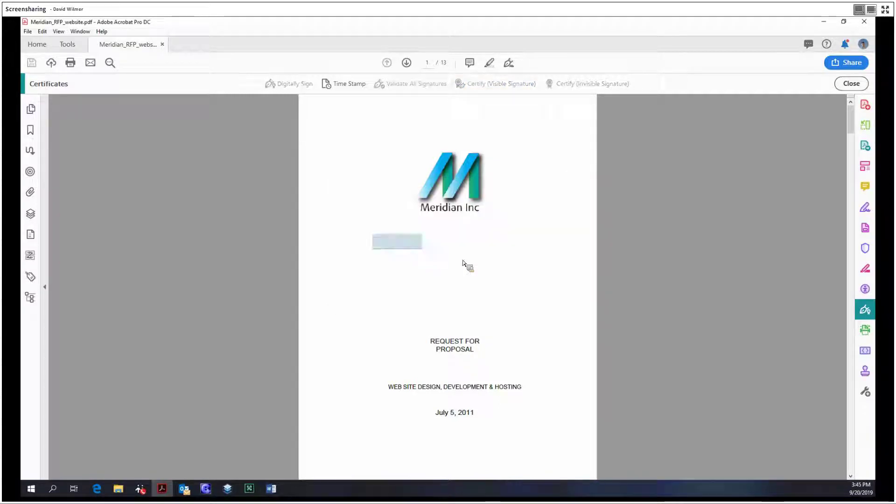
drag(463, 263, 471, 265)
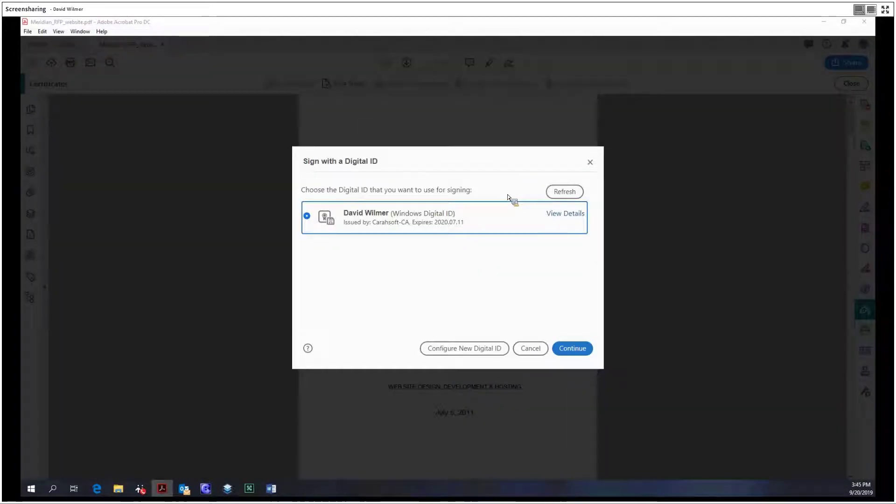
click(578, 352)
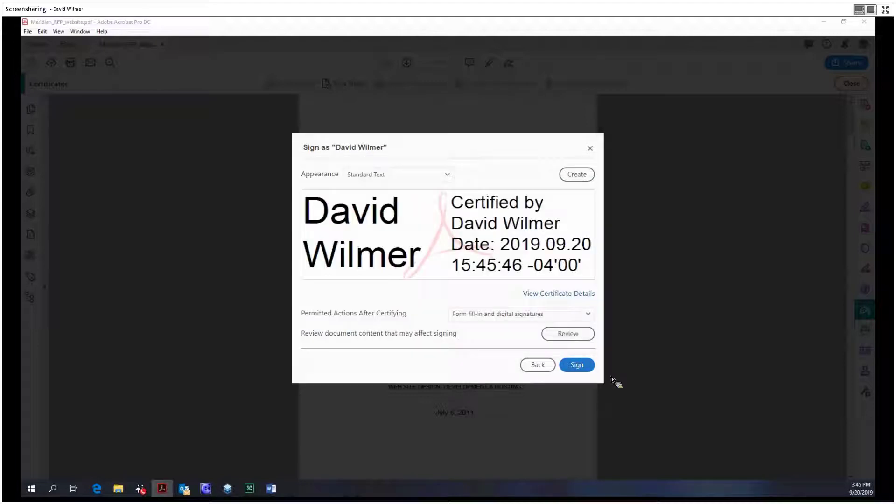
click(577, 365)
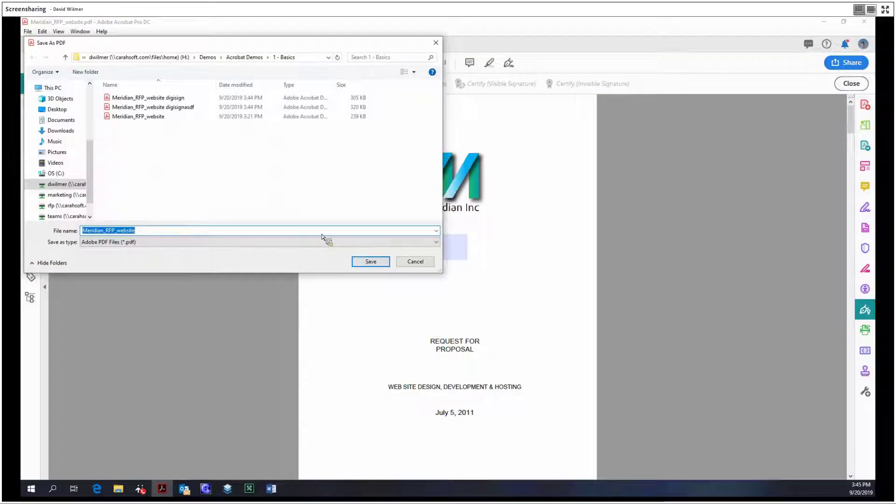
- Save the certified copy under a new name by appending 'digisigned' to the file name
key(End)
text(digisigned)
key(Return)
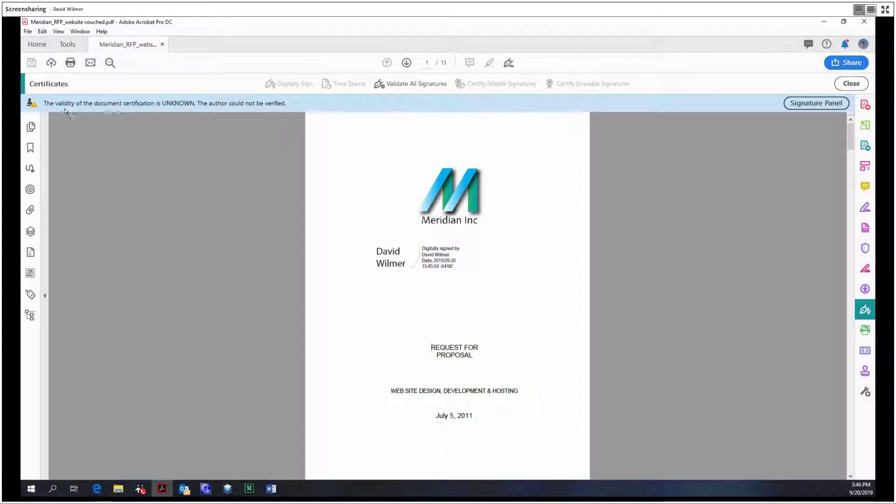
- Close the certified copy, reopen the original Meridian_RFP_website, and show its Certificates tools
click(163, 45)
click(67, 45)
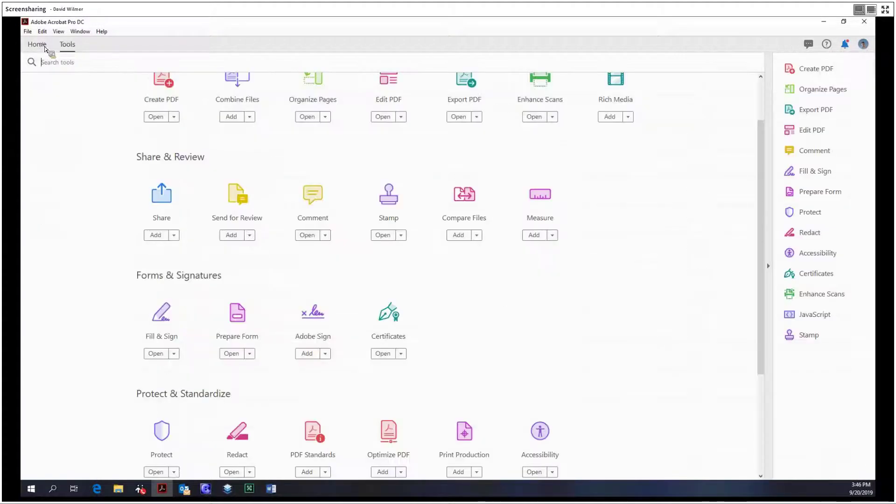
click(37, 44)
double_click(269, 140)
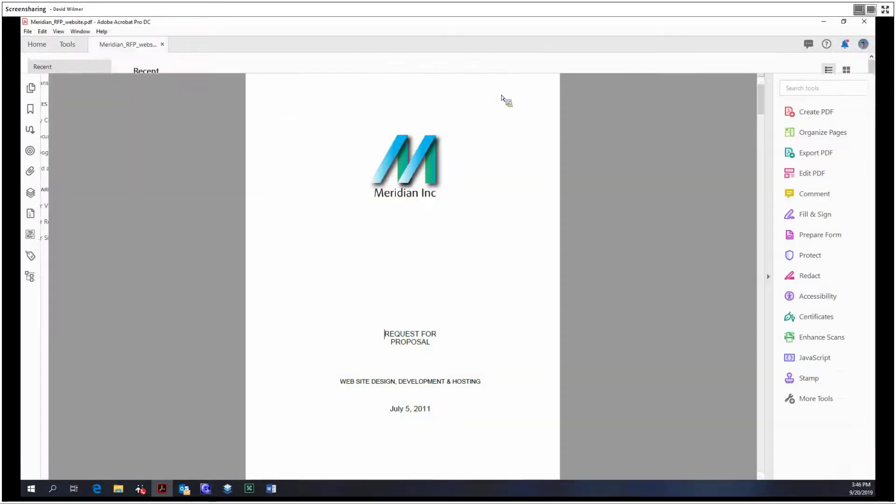
click(814, 316)
- Certify invisibly, permitting form fill-in and signatures, saved as Meridian_RFP_website invisible.pdf
click(582, 85)
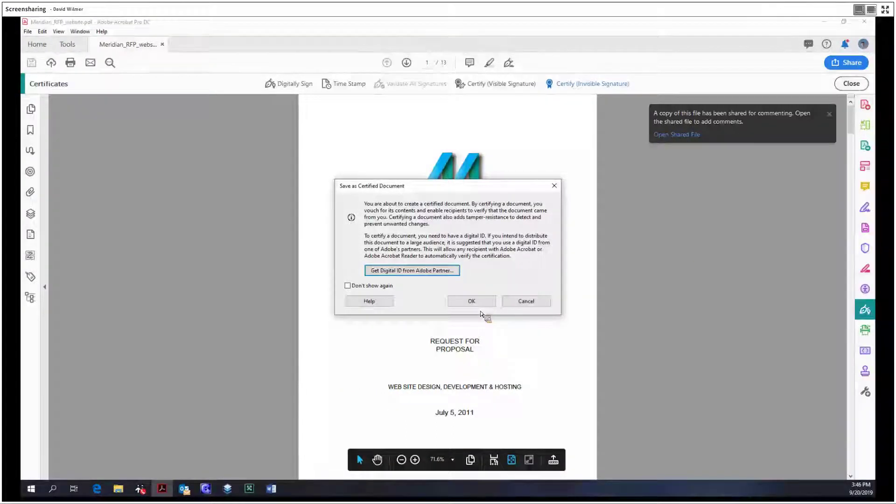
click(470, 300)
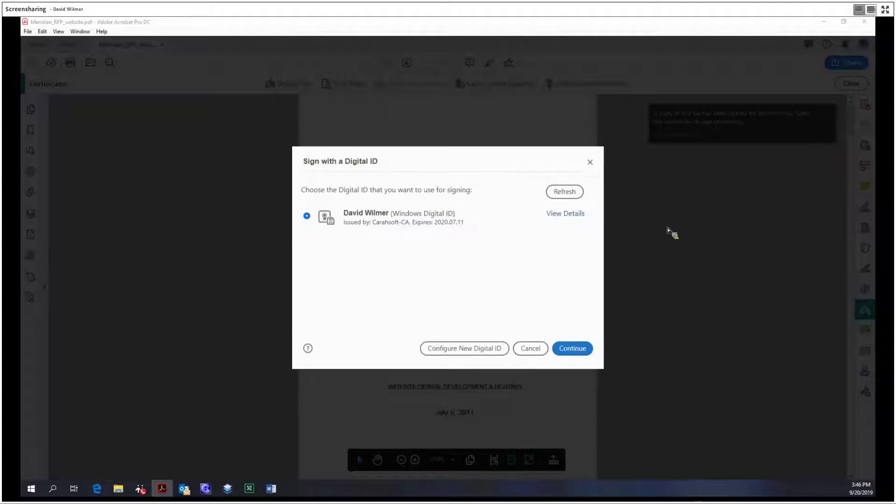
click(590, 162)
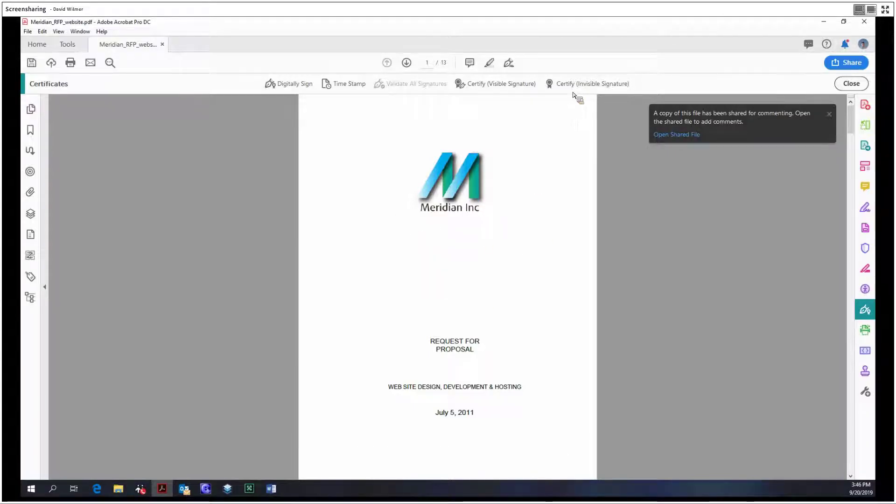
click(469, 301)
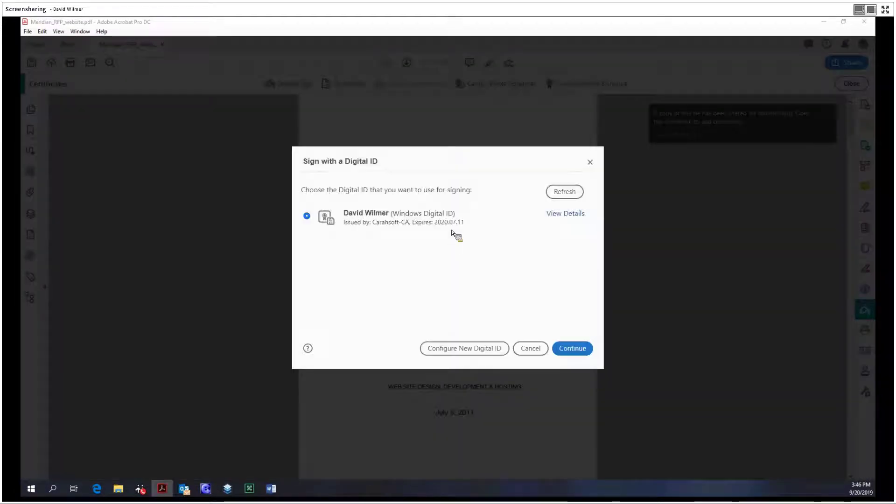
click(572, 349)
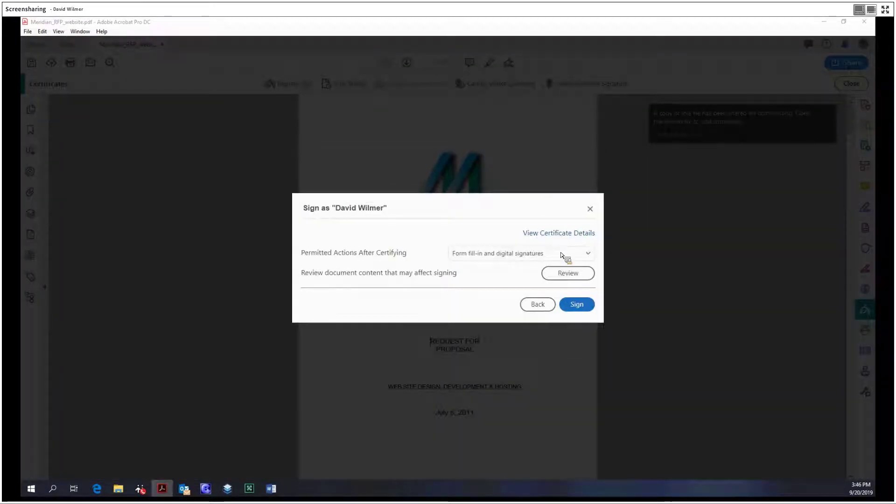
click(565, 256)
click(574, 252)
click(572, 310)
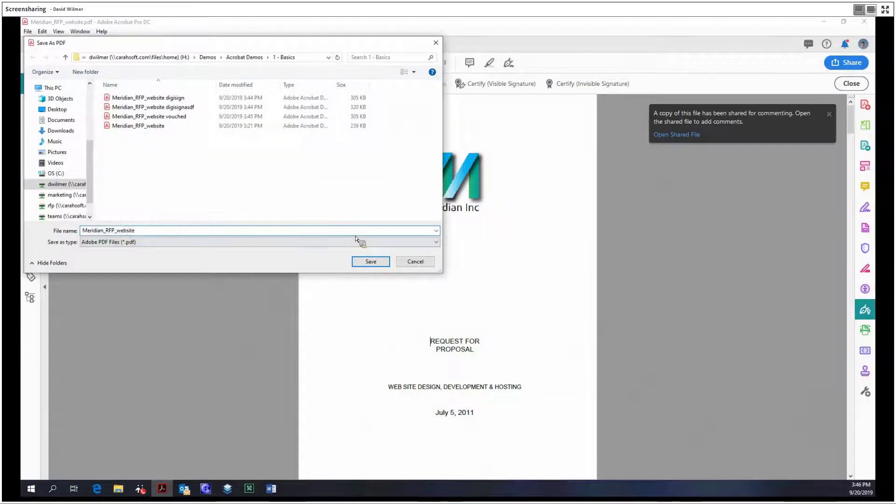
text(invisible)
key(Return)
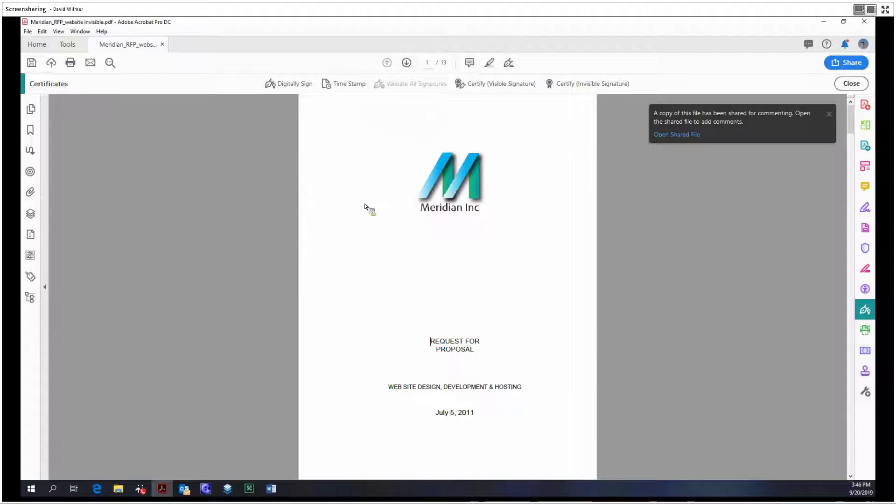
- Scroll to page 2 and back to the cover, then dismiss the shared-file notice
scroll(432, 298, down, 5)
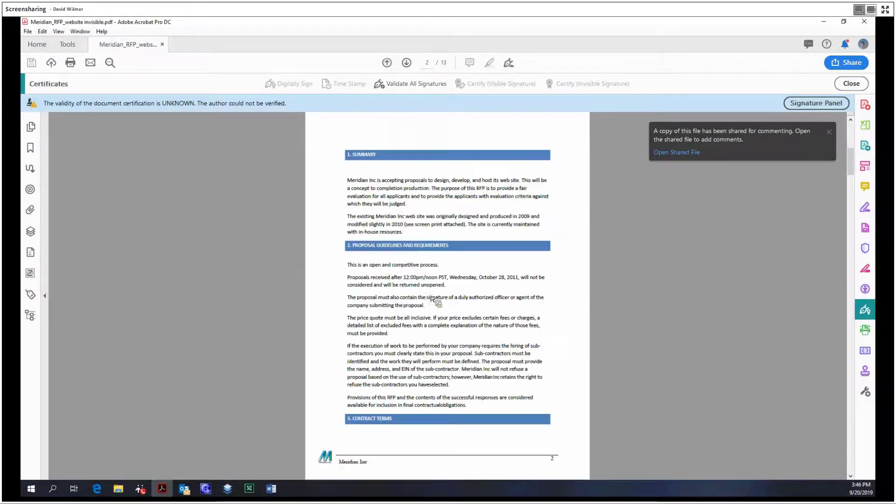
scroll(419, 184, up, 3)
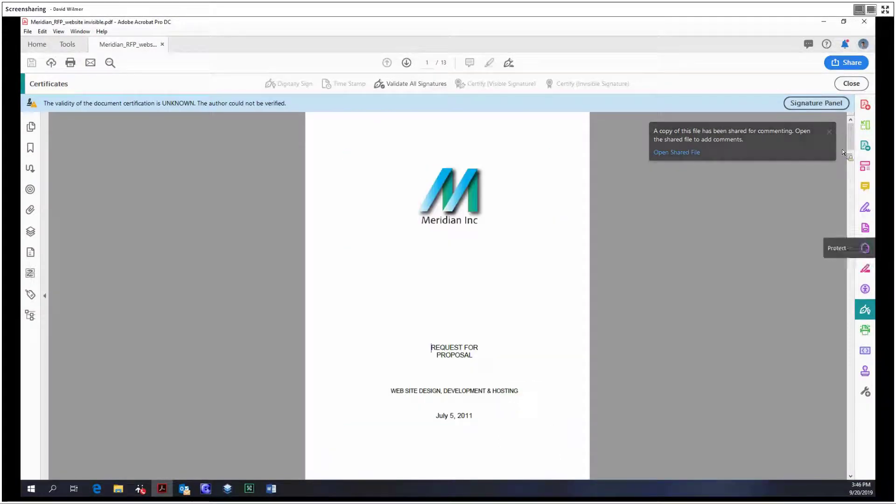
click(830, 133)
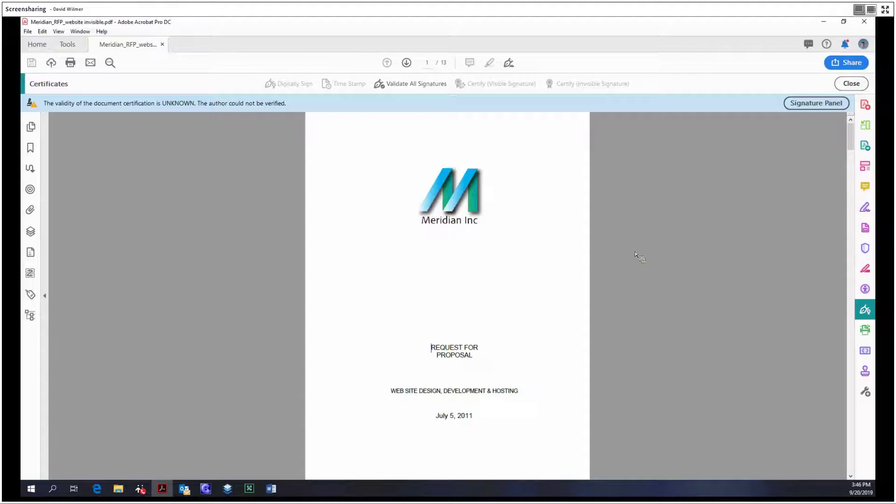
- Close the invisibly certified RFP and browse the Tools page down to Protect & Standardize
click(165, 45)
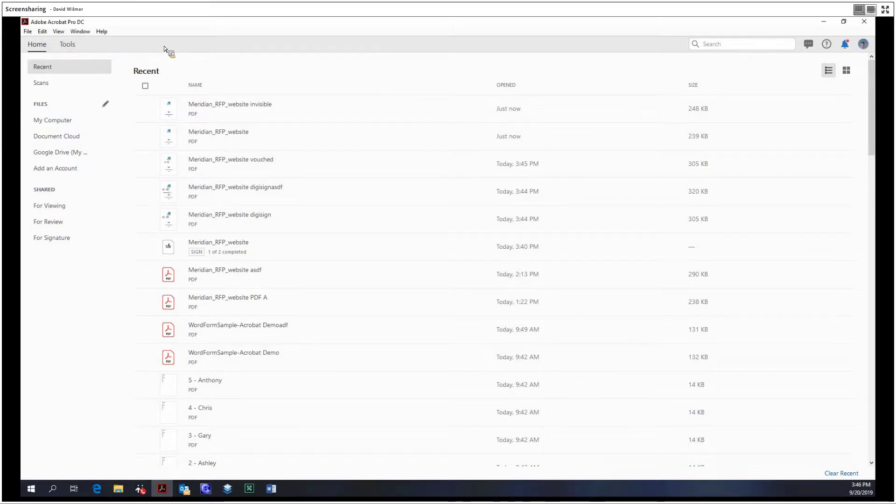
click(69, 45)
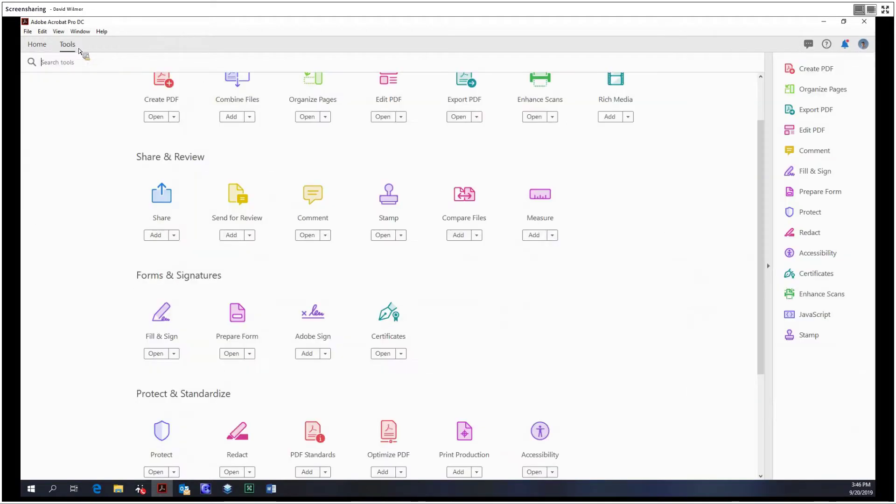
scroll(214, 332, down, 1)
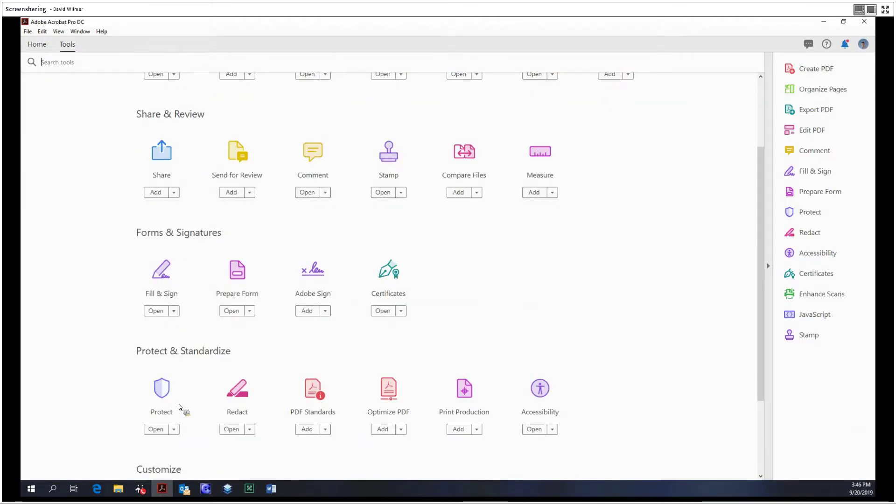